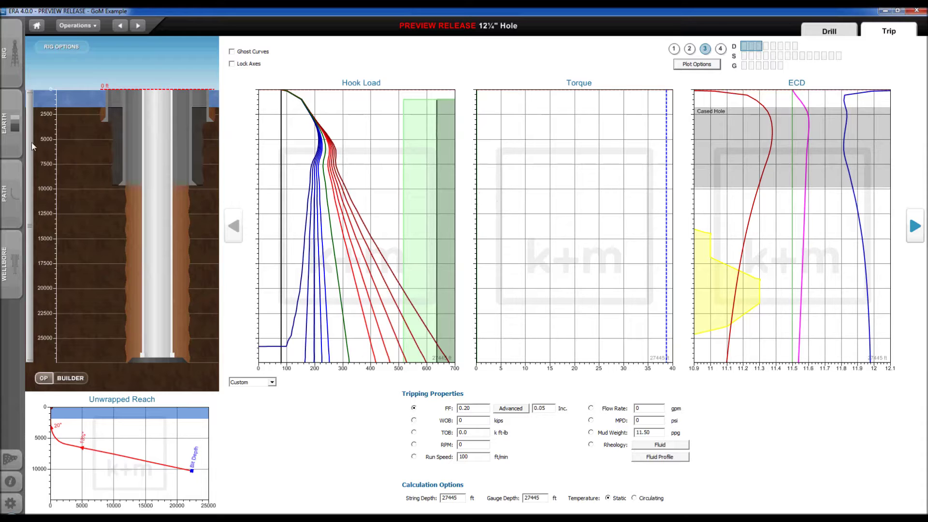
# Open Earth Builder and pop out the Rock Properties plot in its own window
pyautogui.click(8, 133)
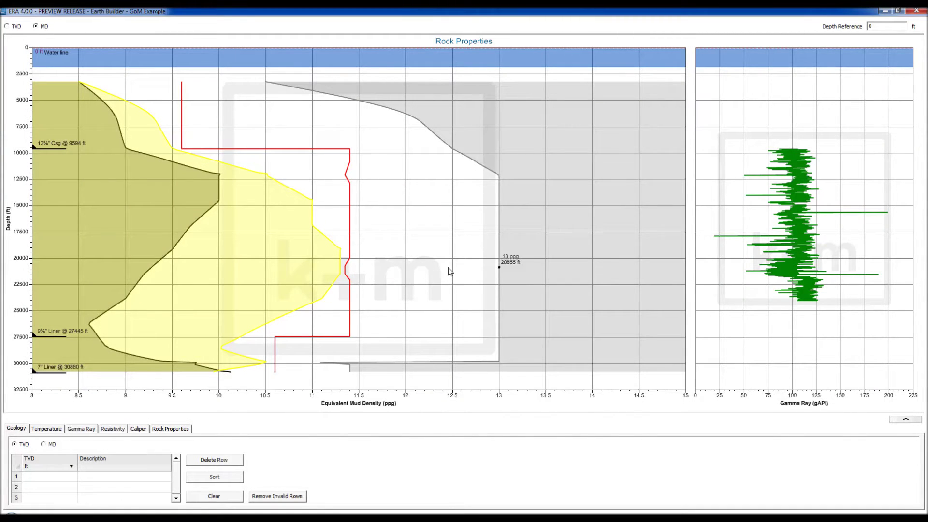
pyautogui.doubleClick(429, 246)
pyautogui.moveTo(539, 256); pyautogui.dragTo(765, 249)
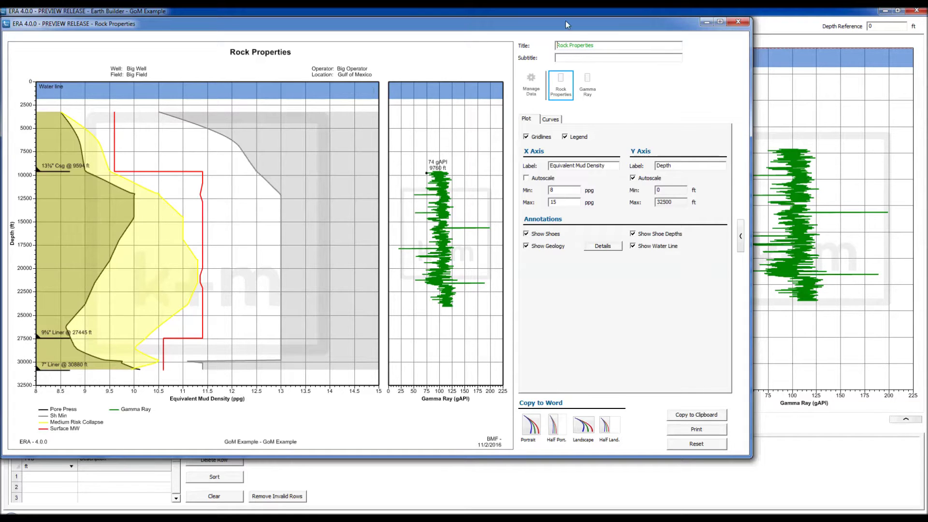
pyautogui.click(738, 22)
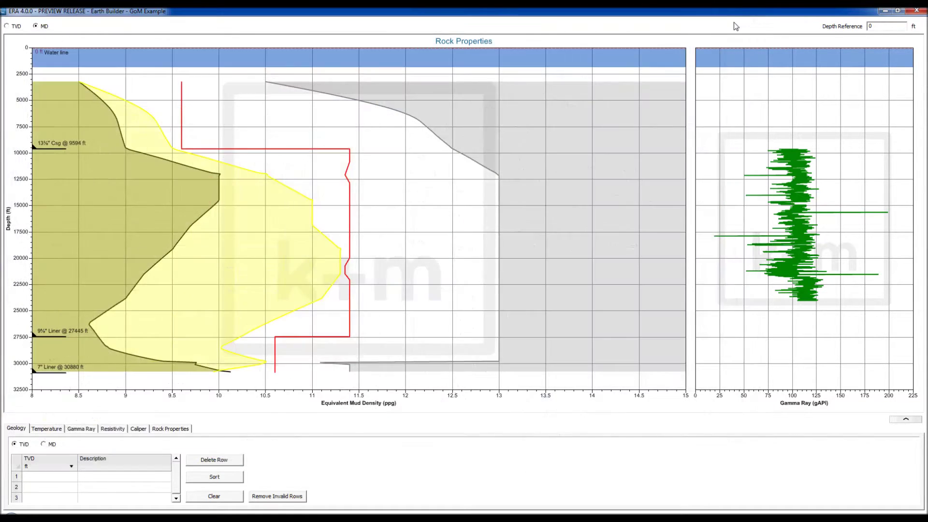
# Show the Rock Properties input table and set its Input Mode to MEM
pyautogui.click(179, 430)
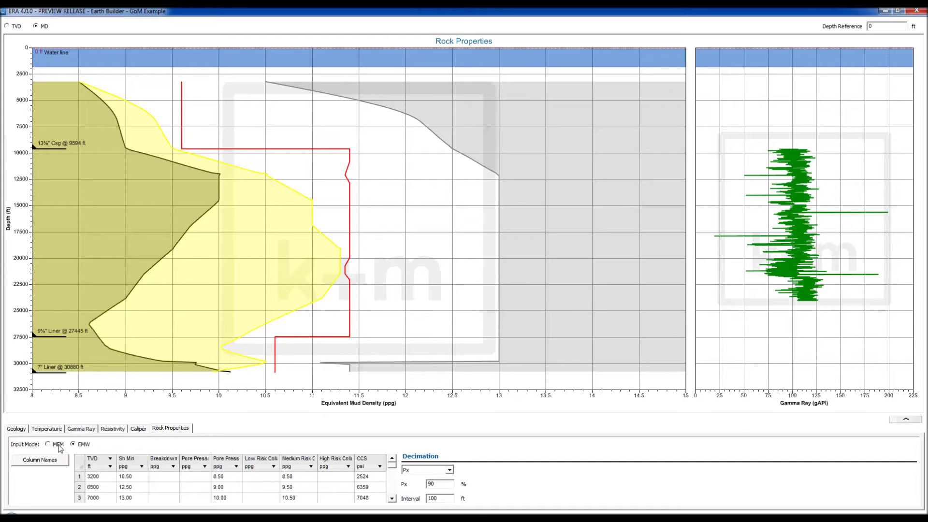
pyautogui.click(54, 447)
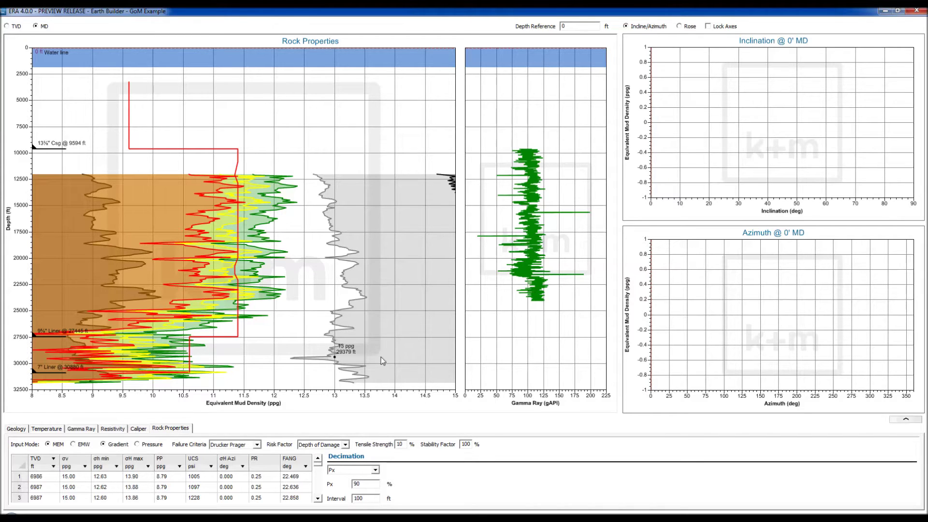
# Pop out the recalculated MEM-based Rock Properties plot with its gamma ray track
pyautogui.doubleClick(313, 298)
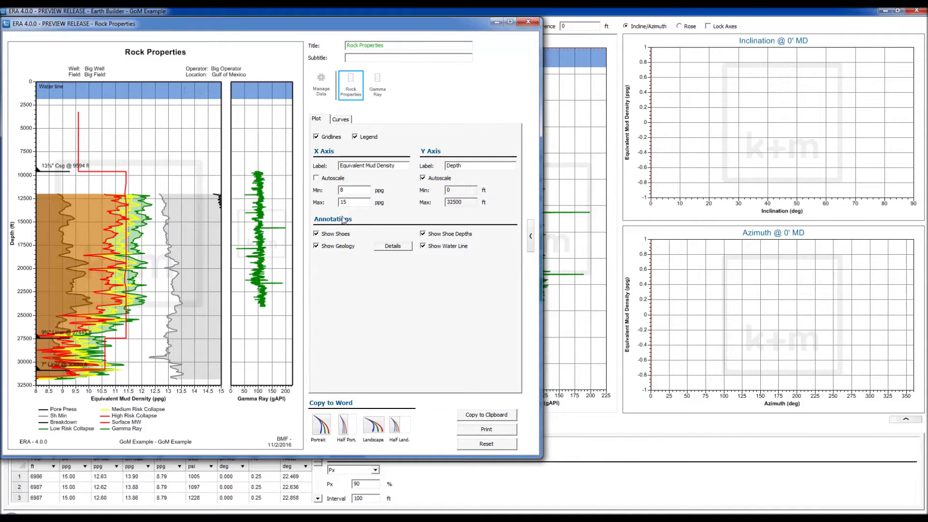
# Raise the Rock Properties X axis maximum from 15 to 18 ppg, then enlarge the MEM table
pyautogui.moveTo(343, 201); pyautogui.dragTo(353, 202)
pyautogui.write('8')
pyautogui.press('Return')
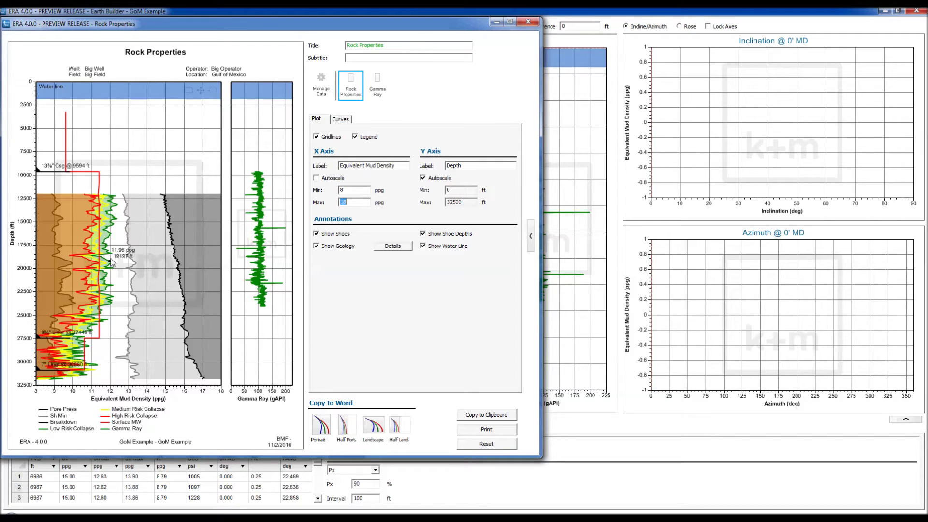
pyautogui.click(528, 21)
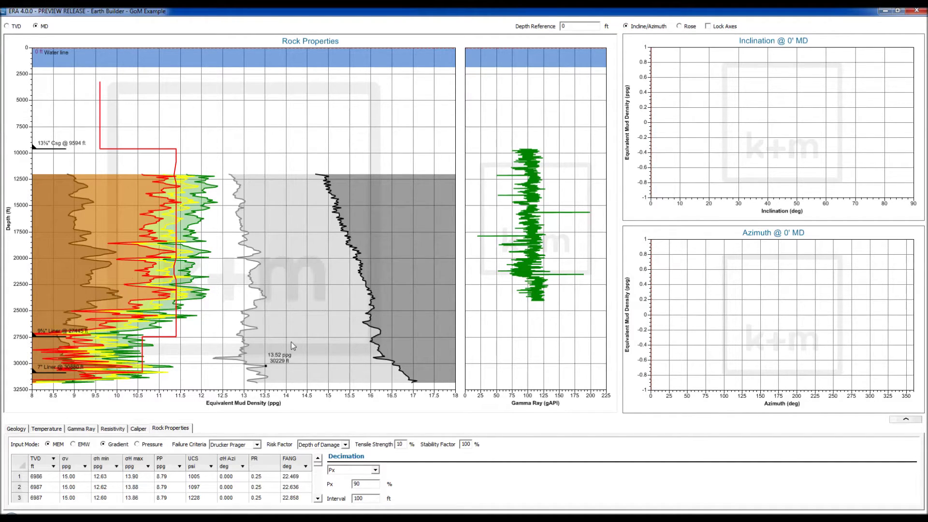
pyautogui.click(907, 420)
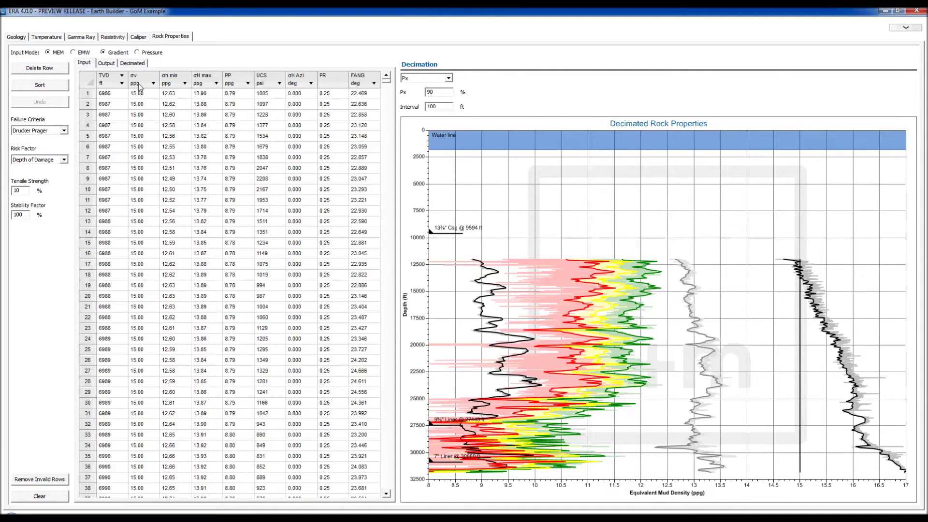
# Show the MEM table's stresses and pore pressure in psi, then revert to gradients
pyautogui.click(148, 54)
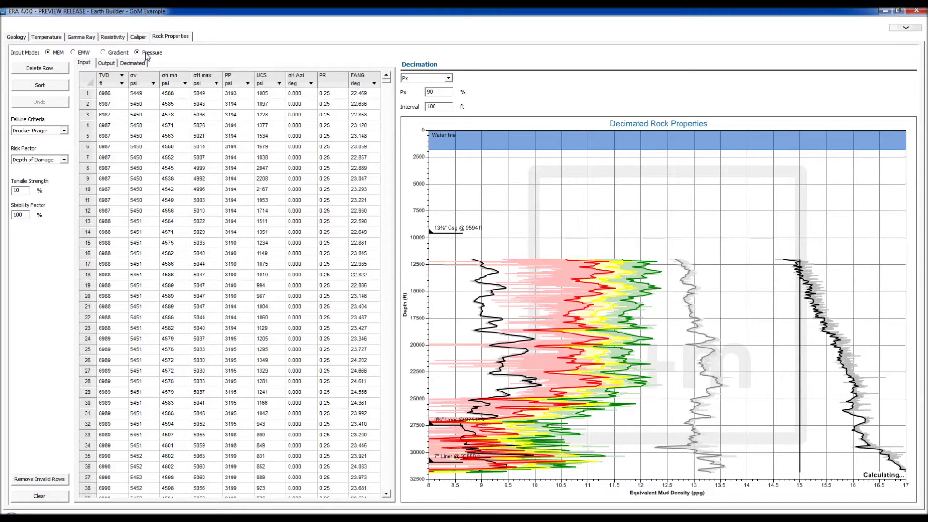
pyautogui.click(122, 54)
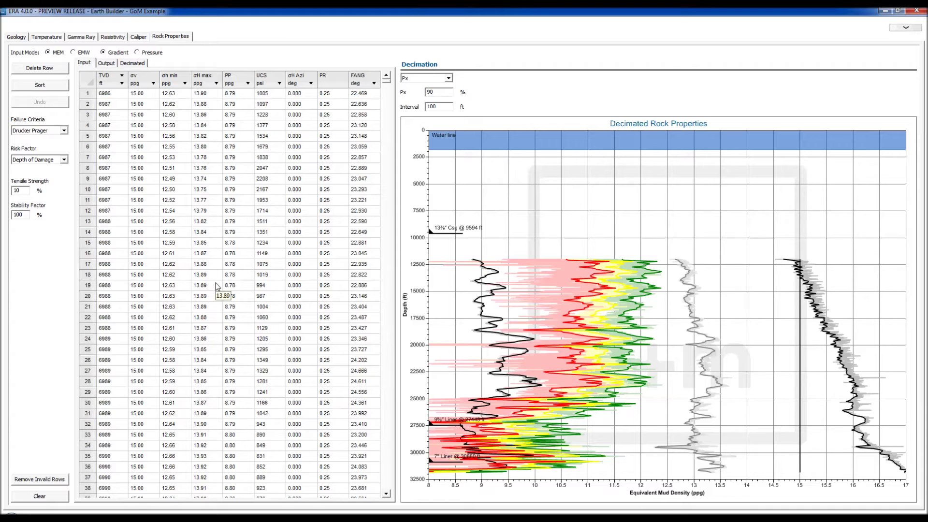
# Restore the Rock Properties and Gamma Ray plots above the shrunken MEM table
pyautogui.click(906, 28)
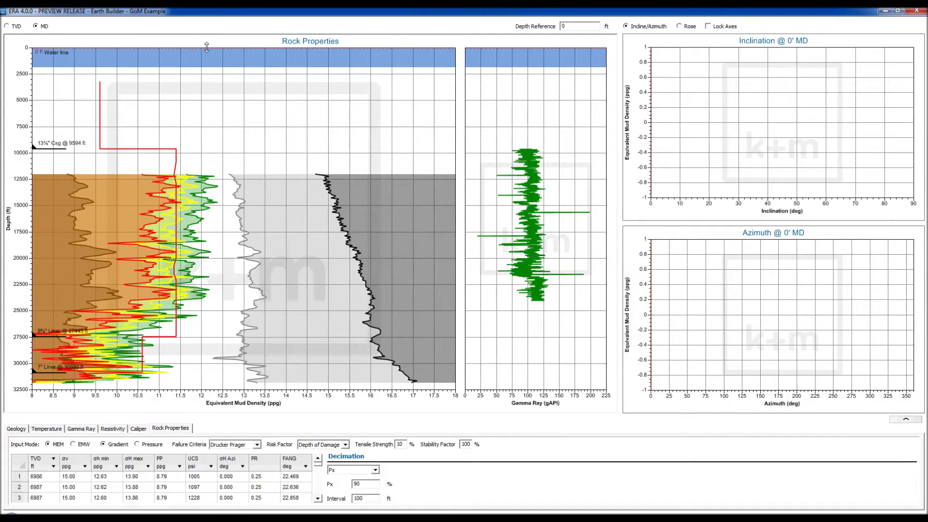
# Move the depth reference line down to 13230 ft MD
pyautogui.moveTo(207, 47); pyautogui.dragTo(201, 186)
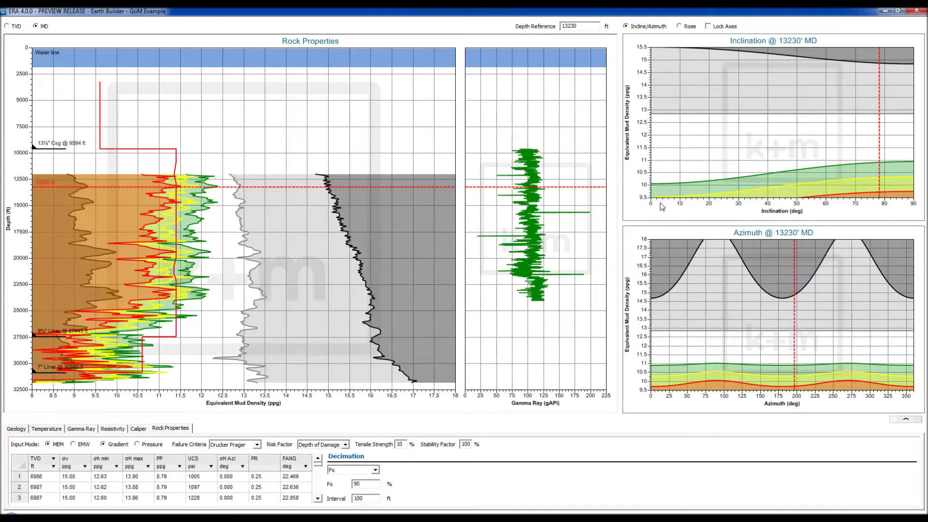
# Disable Y autoscale on the Inclination @ 13230' MD plot and set its minimum to 8 ppg
pyautogui.doubleClick(773, 159)
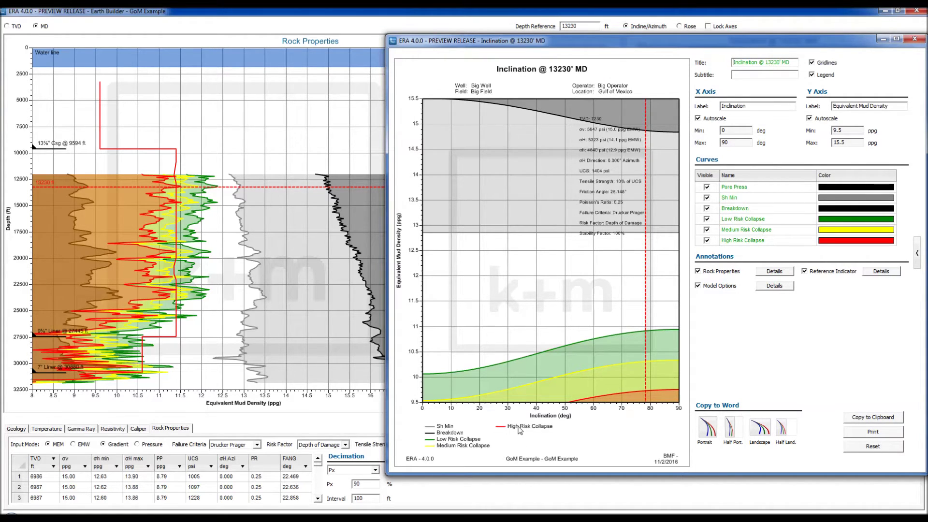
pyautogui.click(810, 119)
pyautogui.doubleClick(839, 131)
pyautogui.write('8')
pyautogui.press('Return')
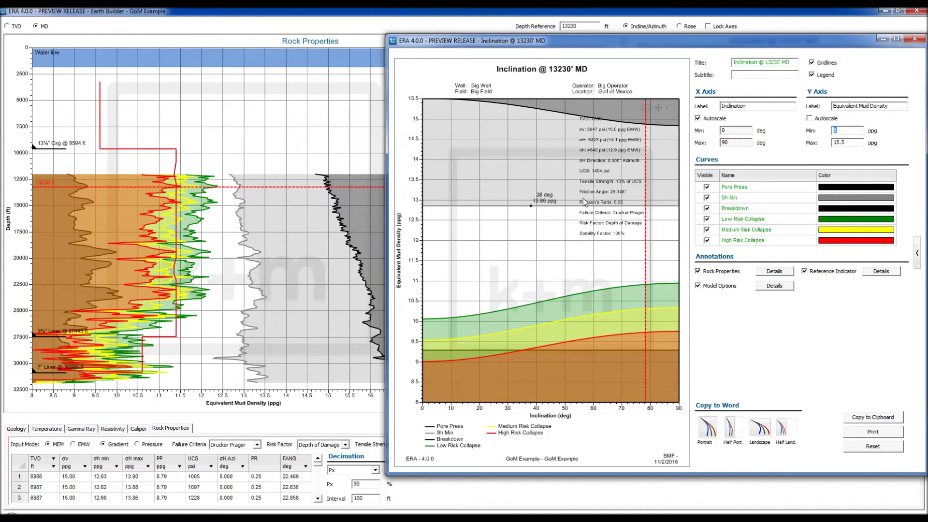
pyautogui.click(915, 40)
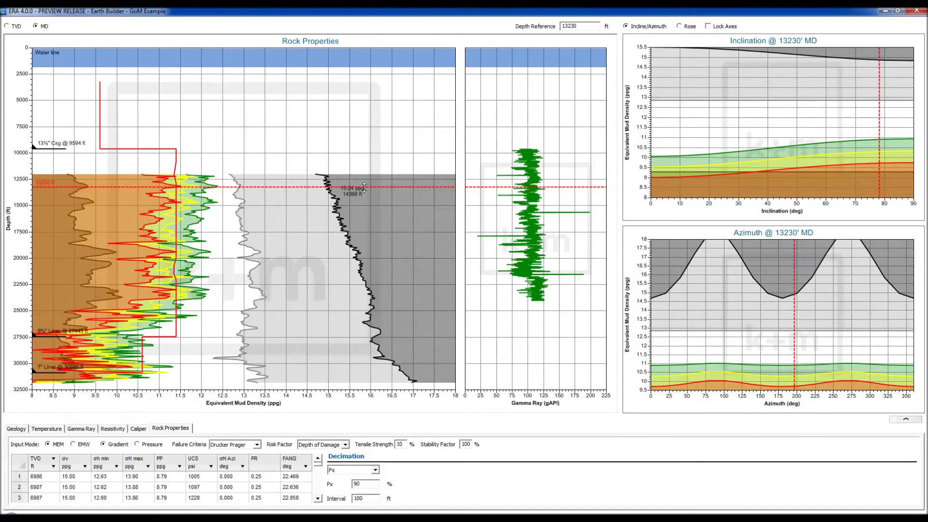
# Move the red depth reference line from 13230 ft down to 19869 ft
pyautogui.moveTo(364, 187); pyautogui.dragTo(349, 257)
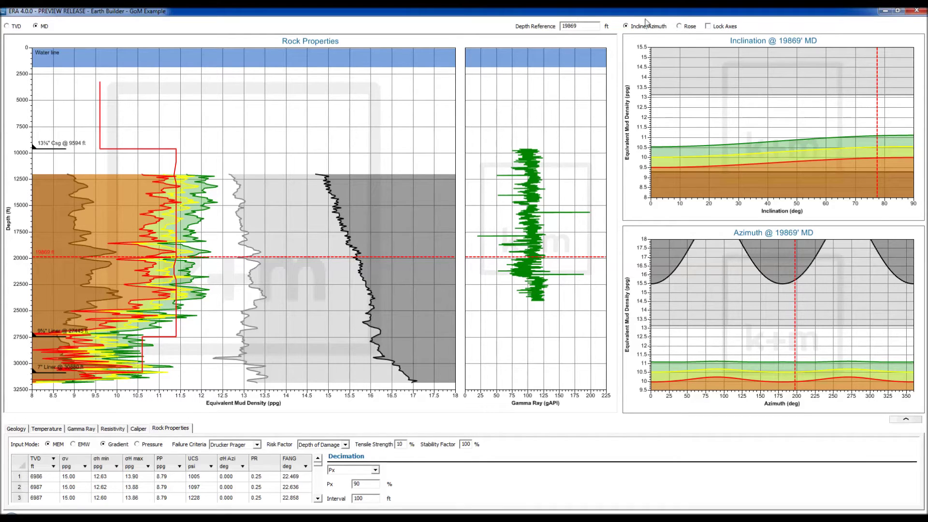
# Show the Low Risk Collapse rose plot at 19869' MD, scaled 10.4–11.5 ppg
pyautogui.click(680, 27)
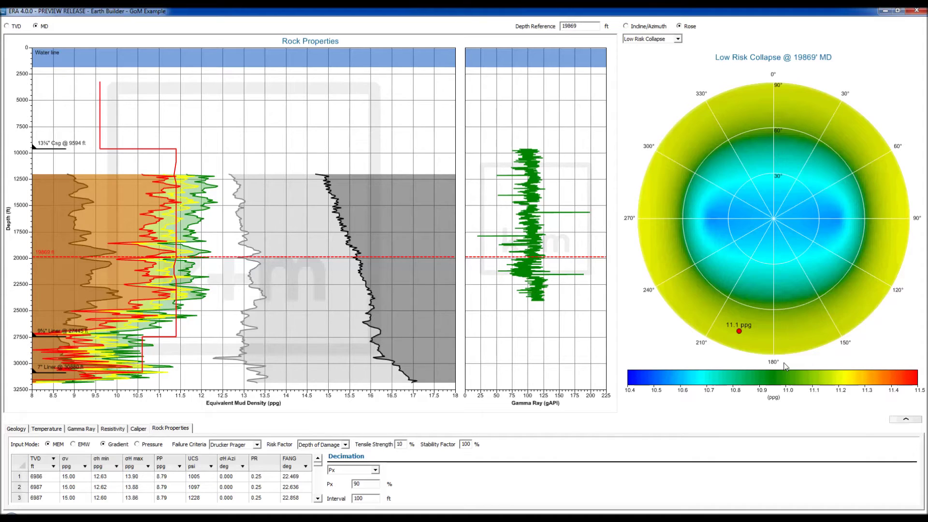
# Switch the rose plot to Breakdown @ 19869' MD and pop it out into its own window
pyautogui.moveTo(224, 259)
pyautogui.click(678, 40)
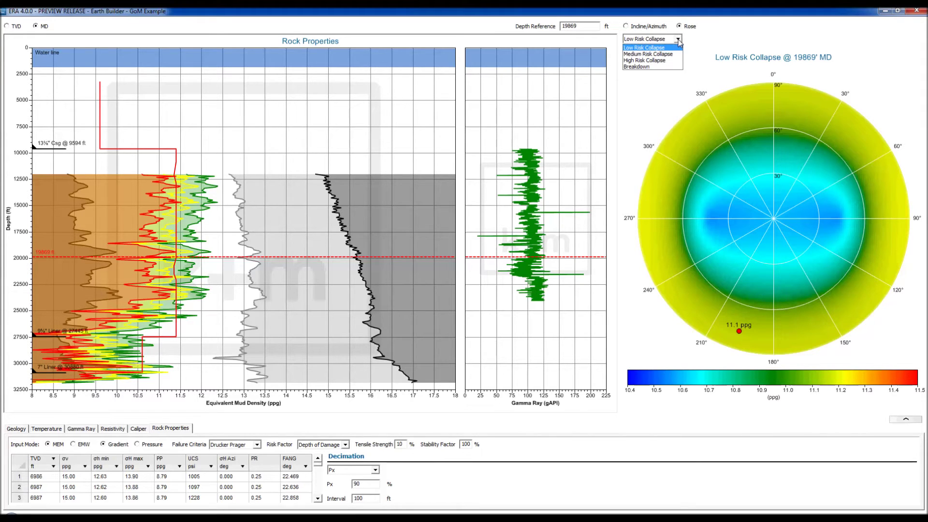
pyautogui.click(670, 54)
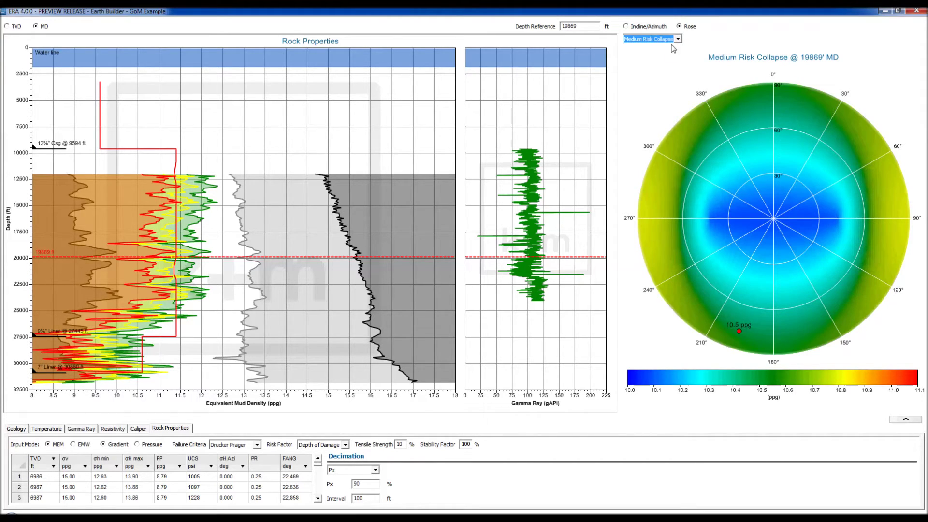
pyautogui.click(678, 38)
pyautogui.click(653, 57)
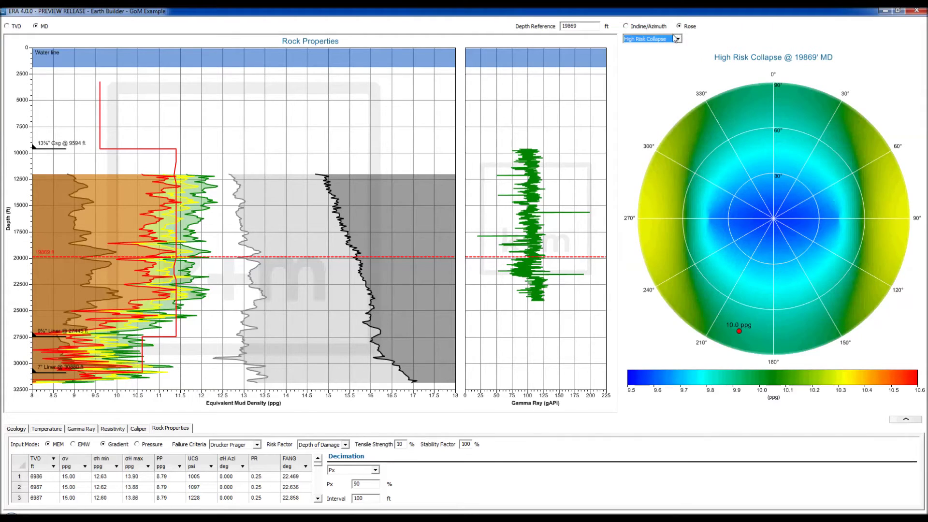
pyautogui.click(676, 39)
pyautogui.click(658, 68)
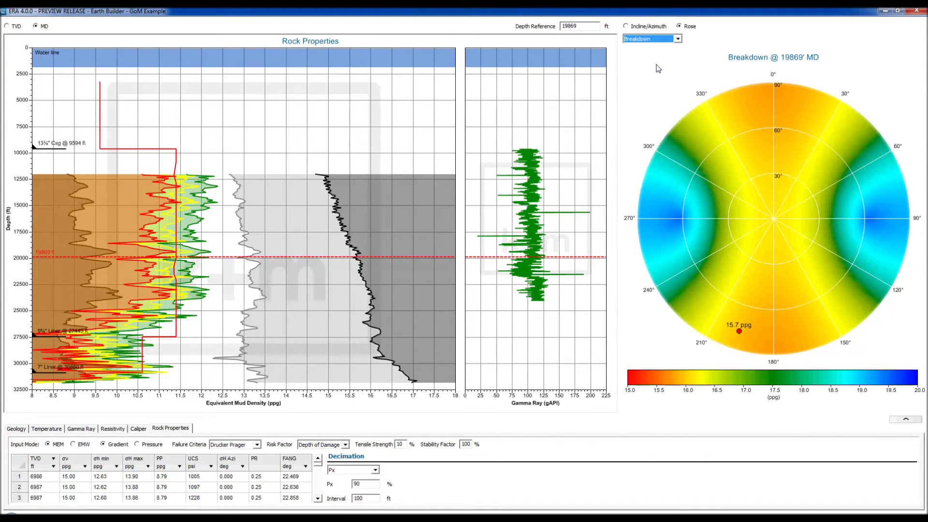
pyautogui.doubleClick(659, 118)
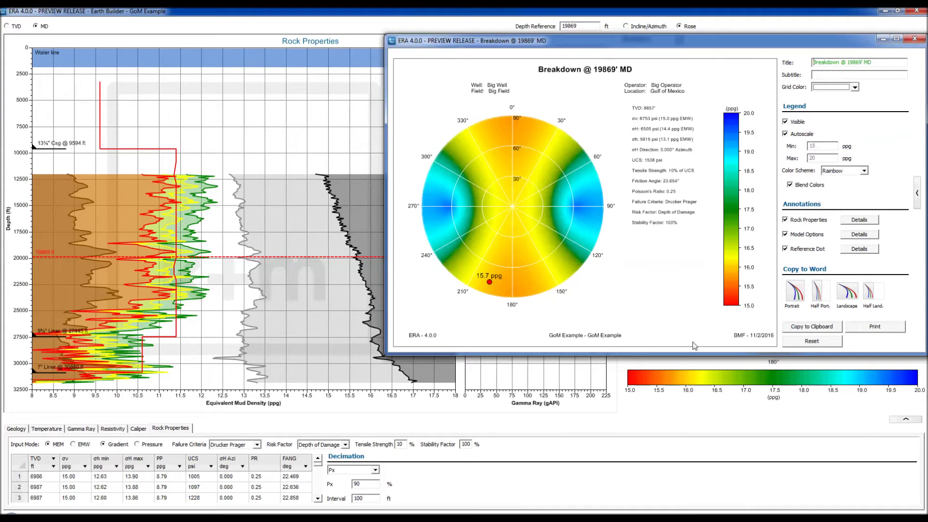
# Copy the Breakdown chart to the clipboard, close it, and switch the rose plot to Low Risk Collapse
pyautogui.click(811, 330)
pyautogui.click(915, 39)
pyautogui.click(673, 40)
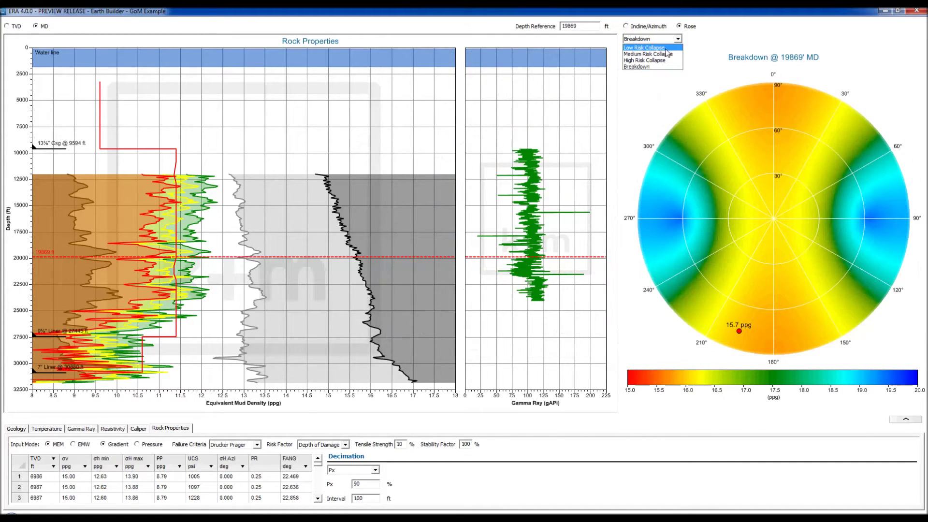
pyautogui.click(651, 47)
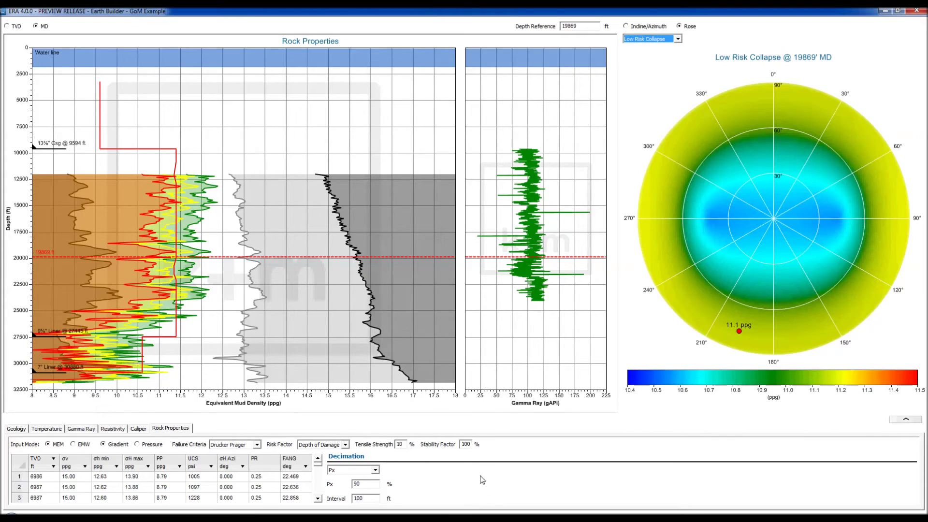
pyautogui.click(257, 445)
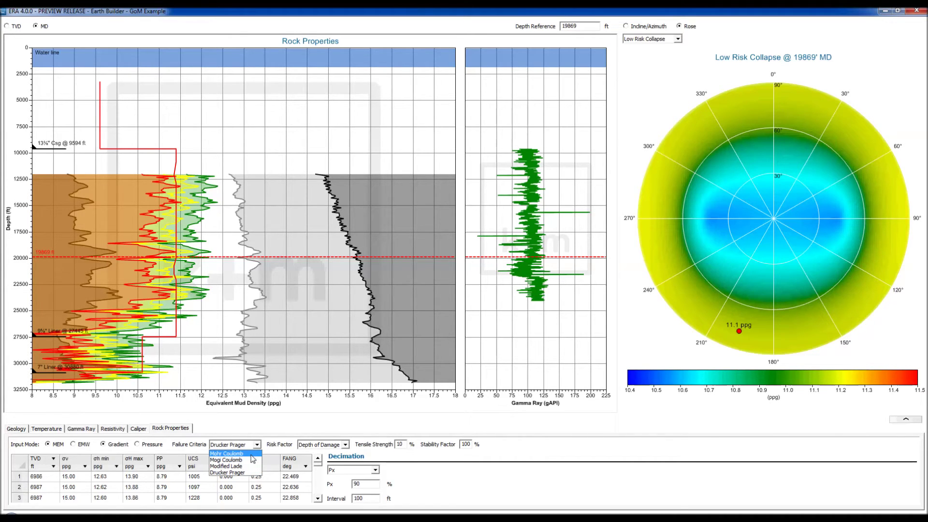
pyautogui.click(252, 455)
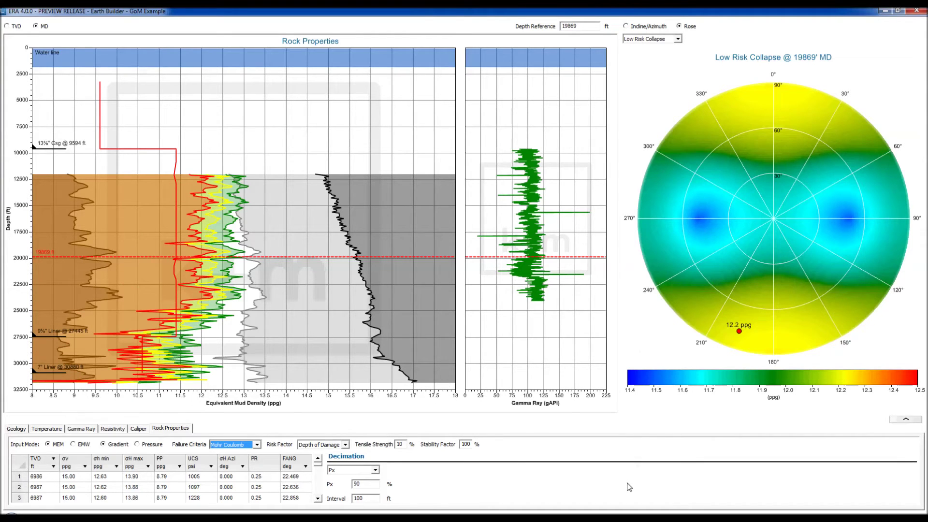
pyautogui.click(257, 445)
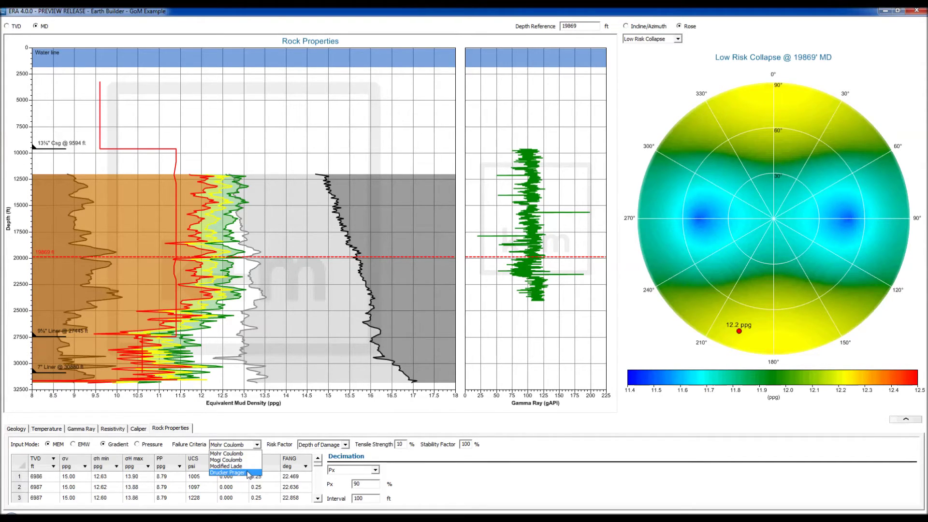
pyautogui.click(248, 472)
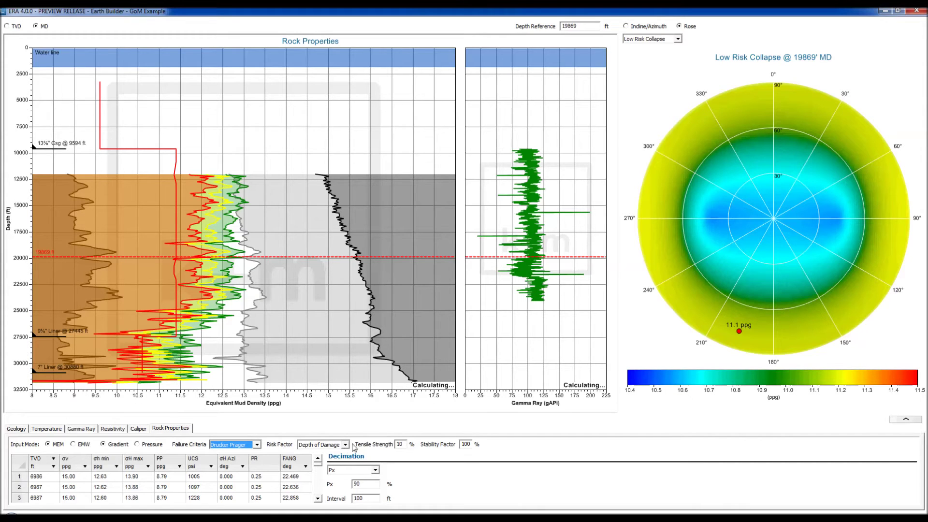
pyautogui.click(346, 445)
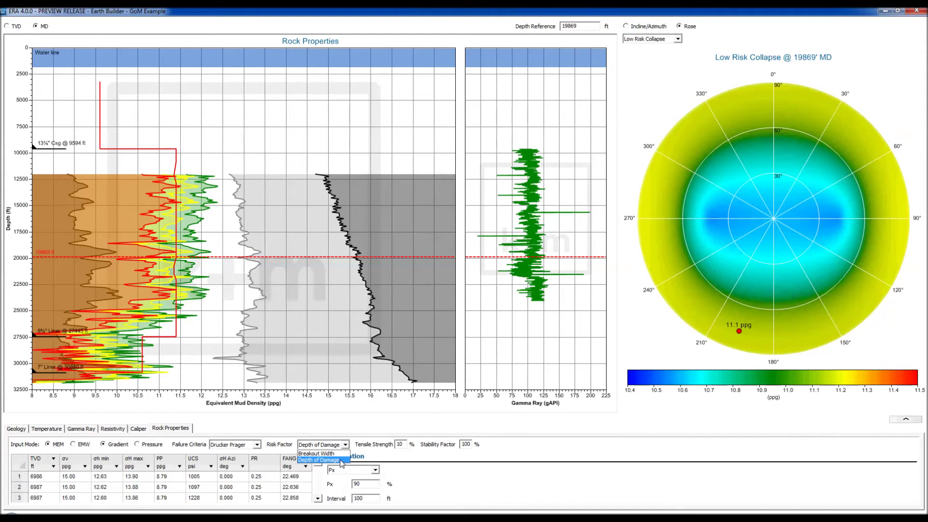
pyautogui.click(342, 460)
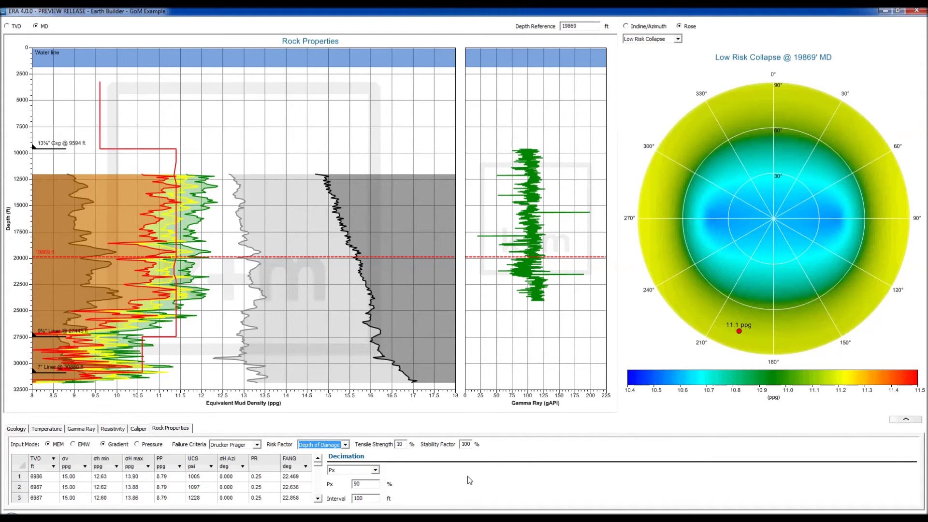
pyautogui.click(349, 444)
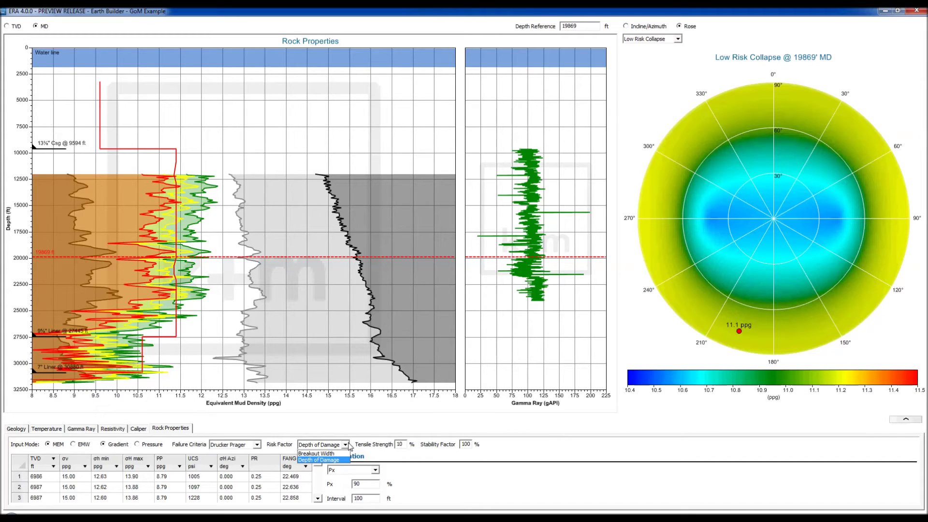
pyautogui.click(331, 460)
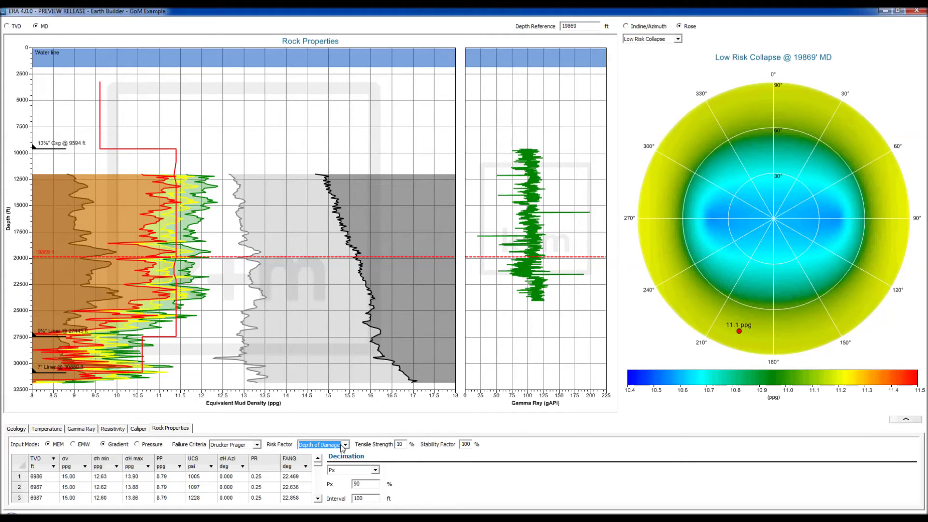
pyautogui.click(346, 446)
pyautogui.click(346, 446)
# Change the tensile strength from 10 to 0 and recalculate the rock properties
pyautogui.moveTo(404, 445); pyautogui.dragTo(396, 446)
pyautogui.write('0')
pyautogui.press('Return')
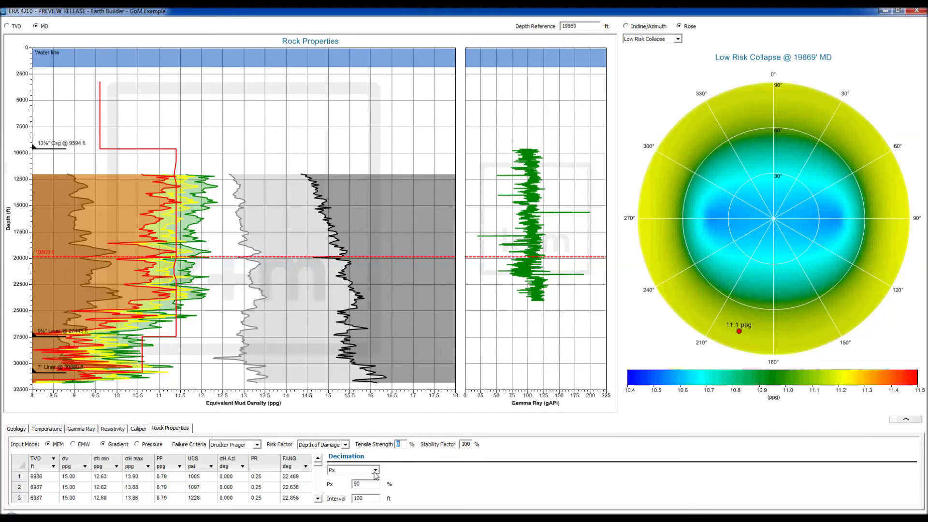
# Set curve decimation to None, then switch it back to Px
pyautogui.click(375, 470)
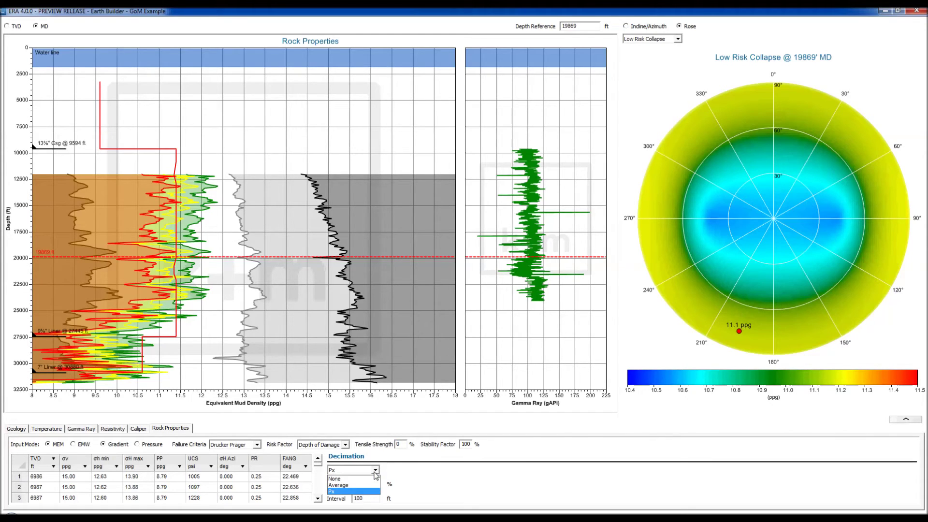
pyautogui.click(350, 478)
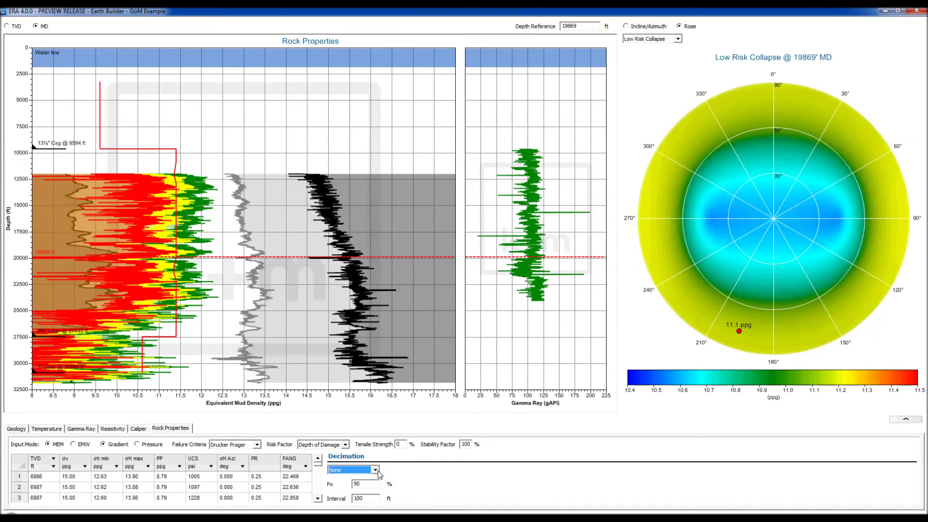
pyautogui.click(378, 472)
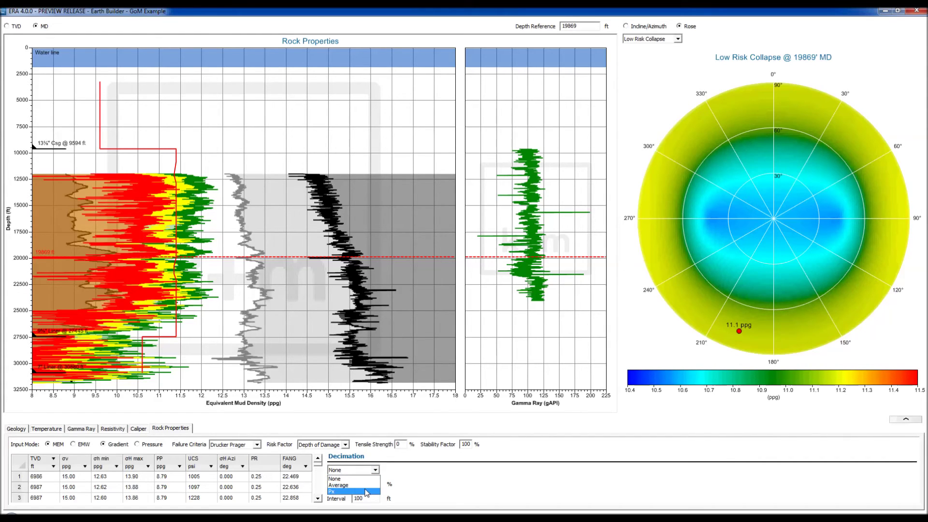
pyautogui.click(368, 491)
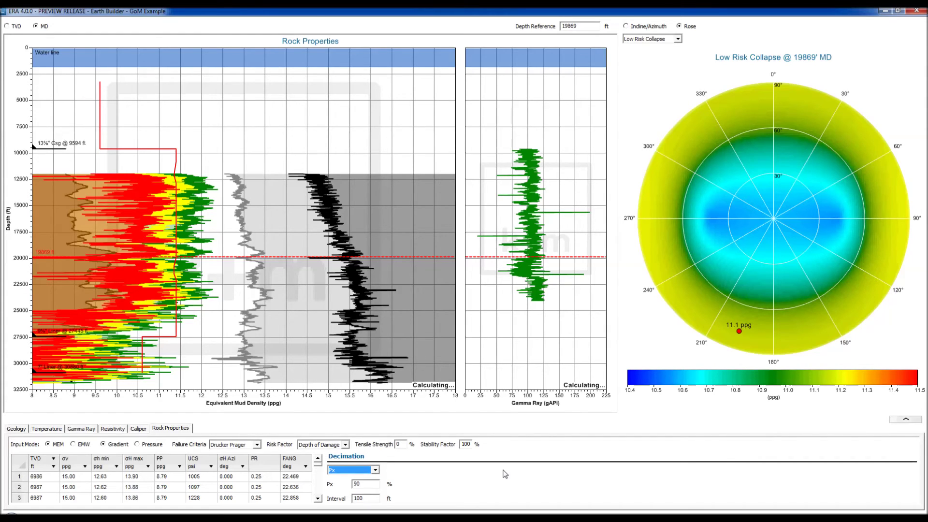
# Close the Earth Builder, move the depth marker to about 2500 ft, and pop out the Trip ECD plot
pyautogui.click(917, 10)
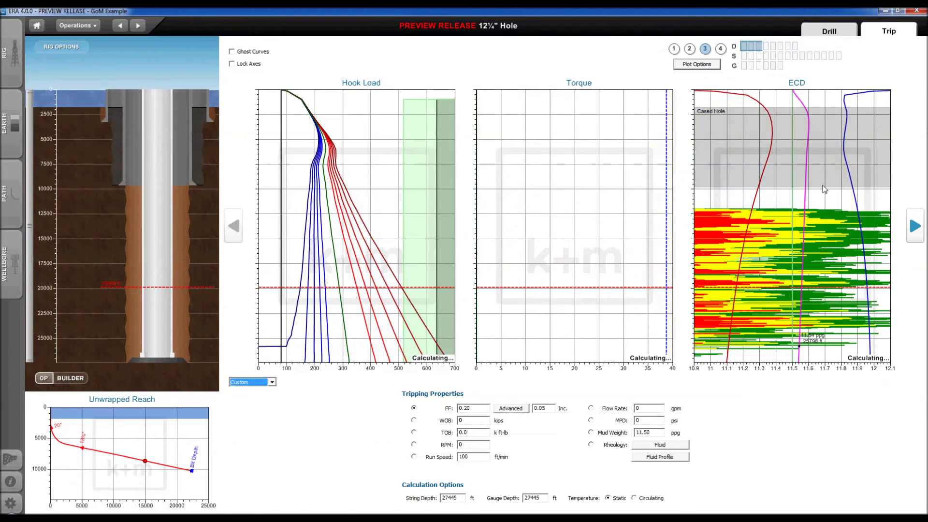
pyautogui.moveTo(400, 347)
pyautogui.moveTo(199, 288); pyautogui.dragTo(186, 78)
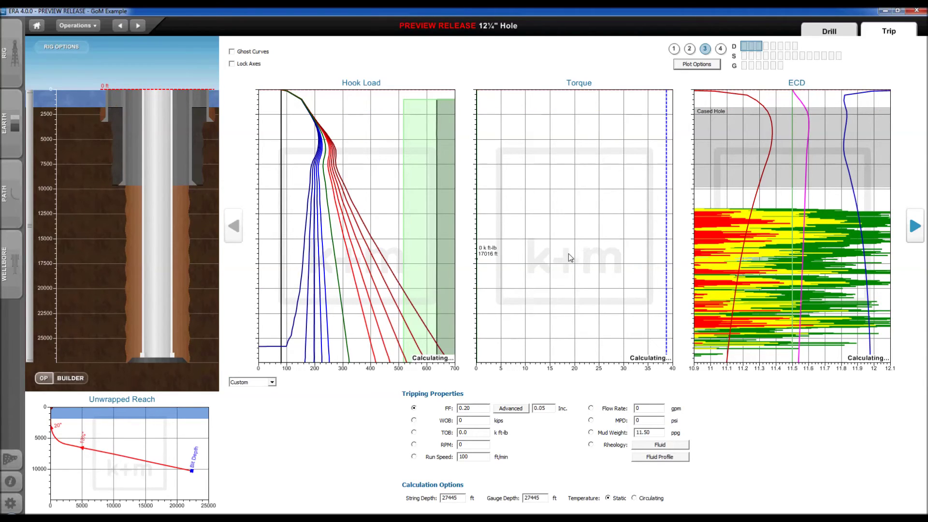
pyautogui.moveTo(752, 278)
pyautogui.doubleClick(750, 274)
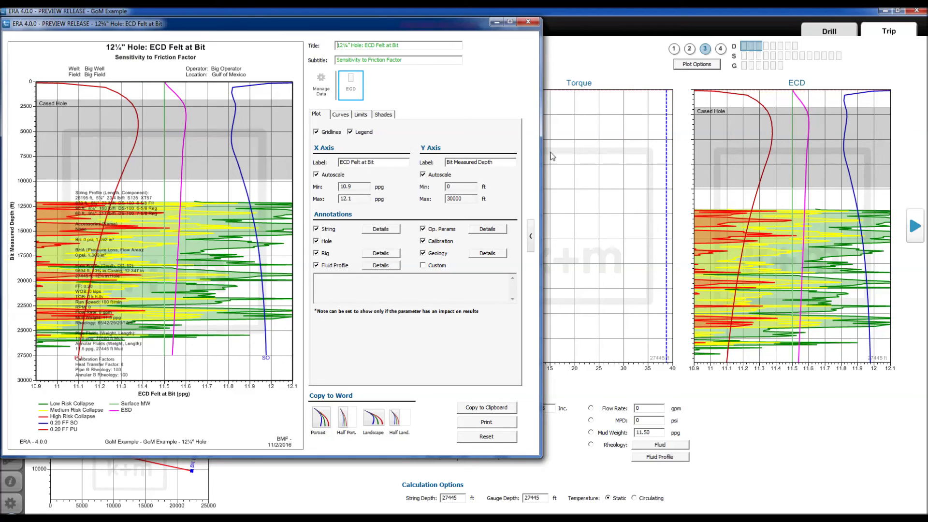
# Switch the trip ECD sensitivity to running speed
pyautogui.moveTo(404, 27); pyautogui.dragTo(239, 99)
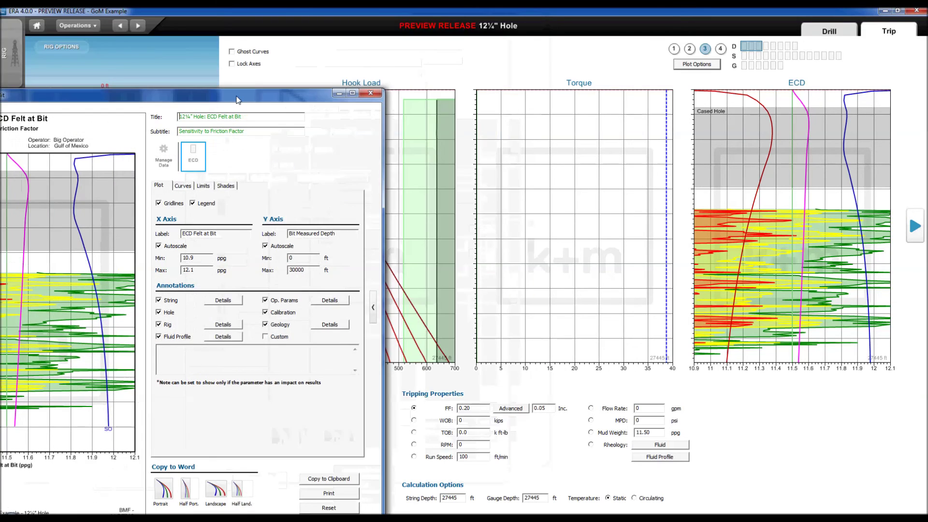
pyautogui.click(414, 457)
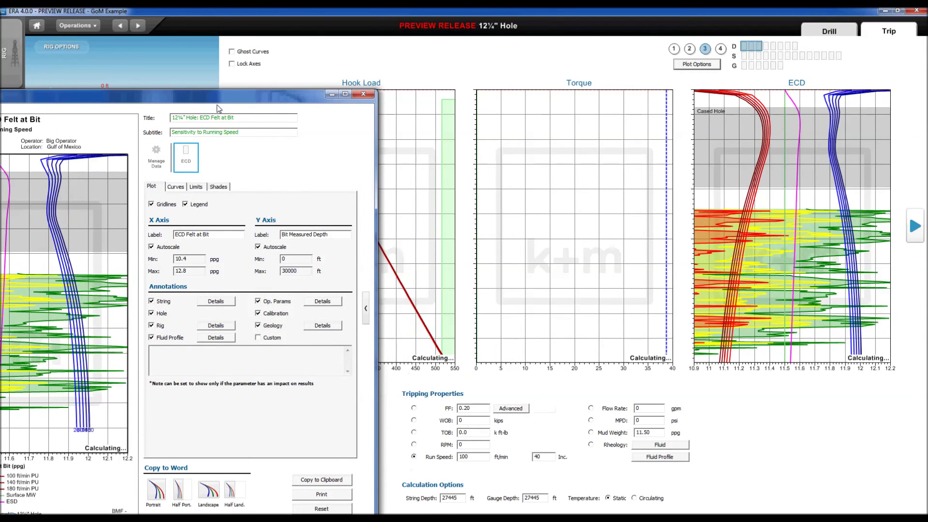
pyautogui.moveTo(218, 98); pyautogui.dragTo(463, 30)
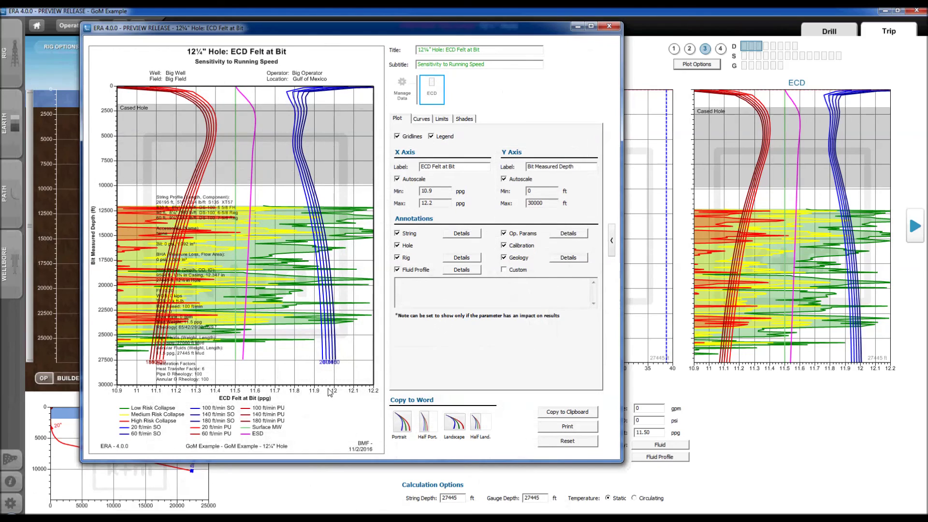
# Turn off X-axis autoscaling, keeping the fixed 10.9 to 12.2 ppg limits
pyautogui.moveTo(330, 375)
pyautogui.moveTo(154, 362)
pyautogui.moveTo(241, 300)
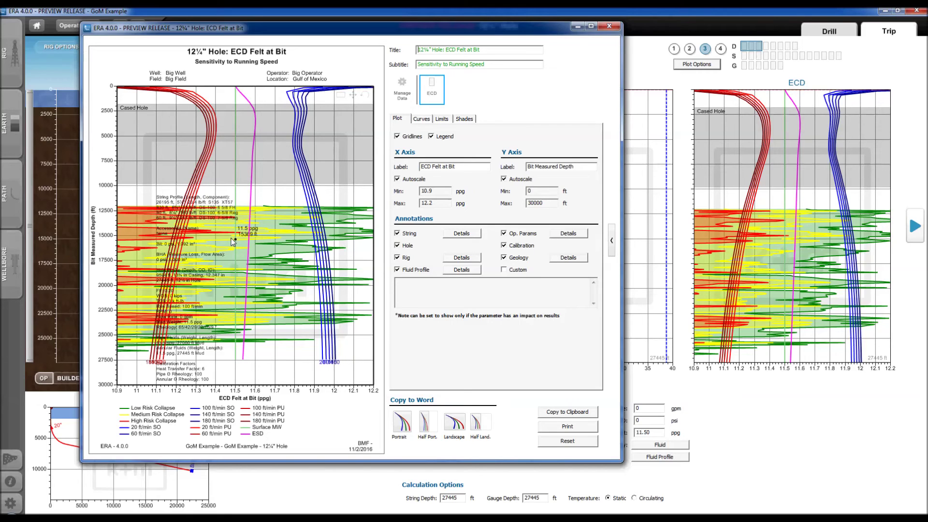
pyautogui.moveTo(240, 99)
pyautogui.moveTo(252, 191)
pyautogui.moveTo(243, 359)
pyautogui.click(416, 181)
# Enter an x-axis minimum of 9 ppg and maximum of 14 ppg on the ECD Felt at Bit chart
pyautogui.doubleClick(440, 193)
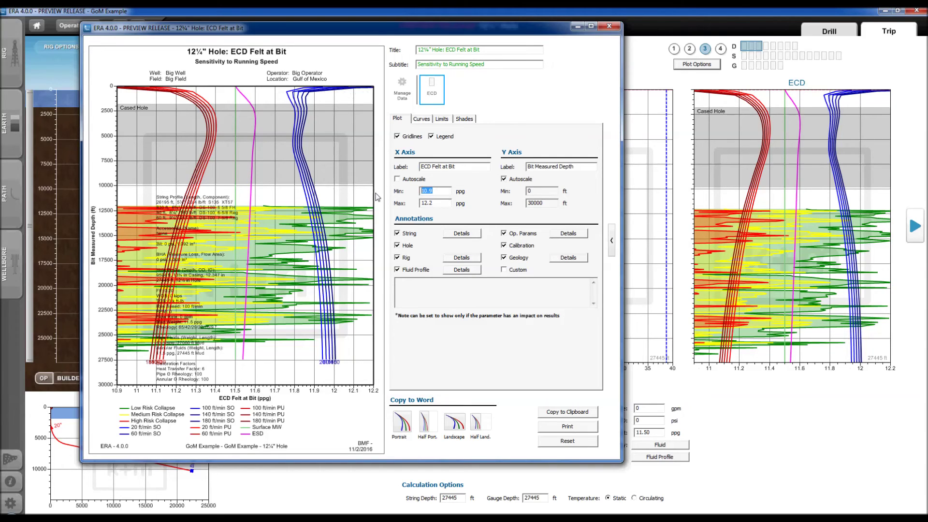
pyautogui.write('8')
pyautogui.press('Tab')
pyautogui.write('1')
pyautogui.press('Return')
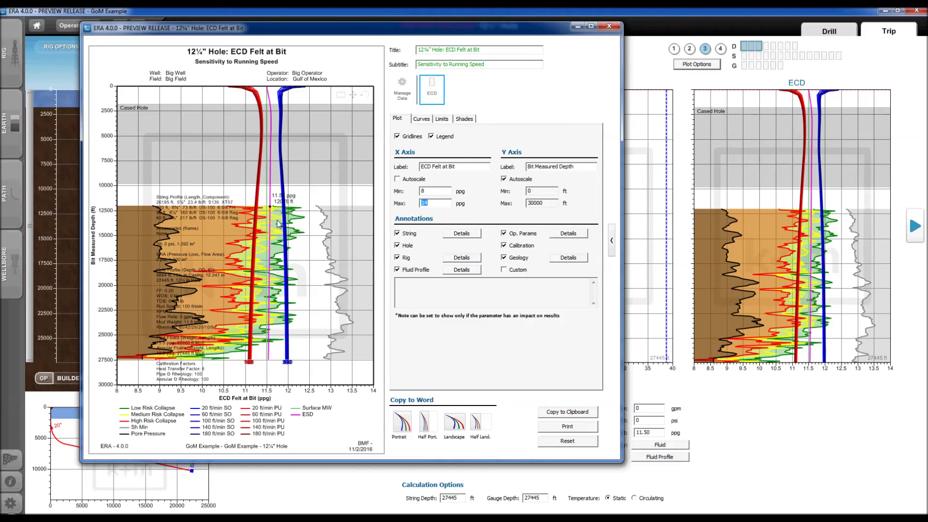
pyautogui.doubleClick(434, 191)
pyautogui.write('9')
pyautogui.press('Return')
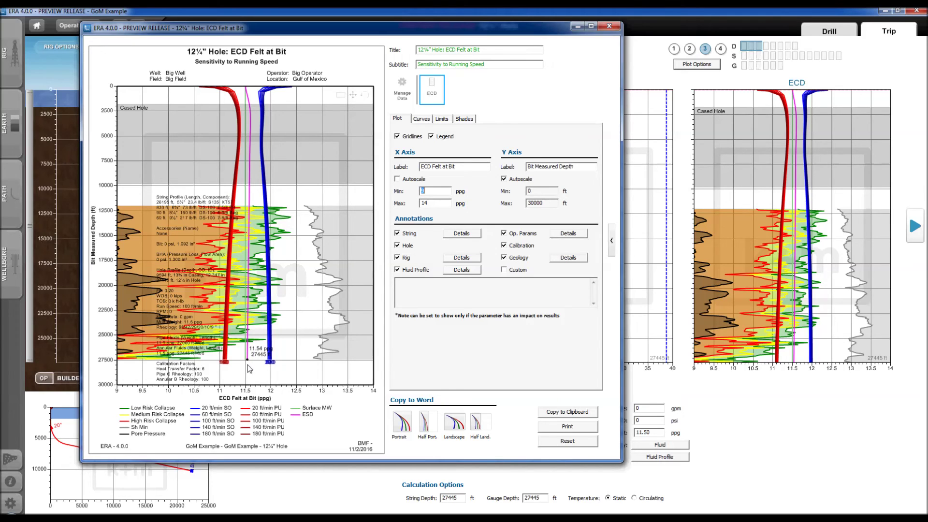
pyautogui.click(404, 98)
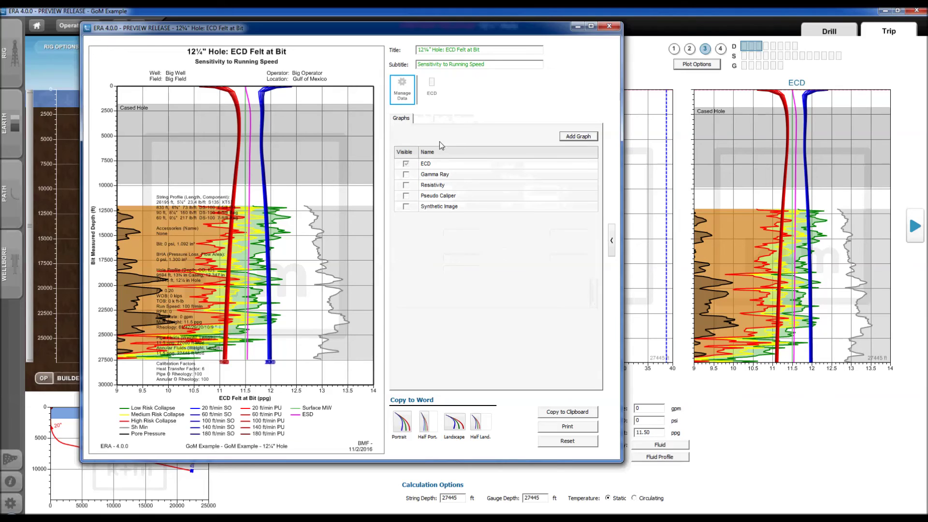
# Show Pseudo Caliper After Trip and Synthetic Image tracks alongside the ECD curves
pyautogui.click(406, 196)
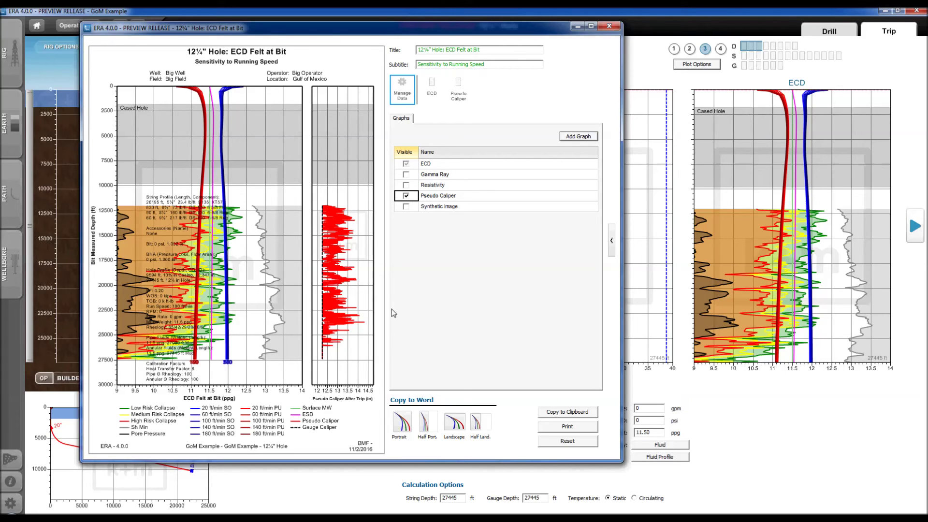
pyautogui.moveTo(359, 336)
pyautogui.moveTo(207, 366)
pyautogui.click(406, 207)
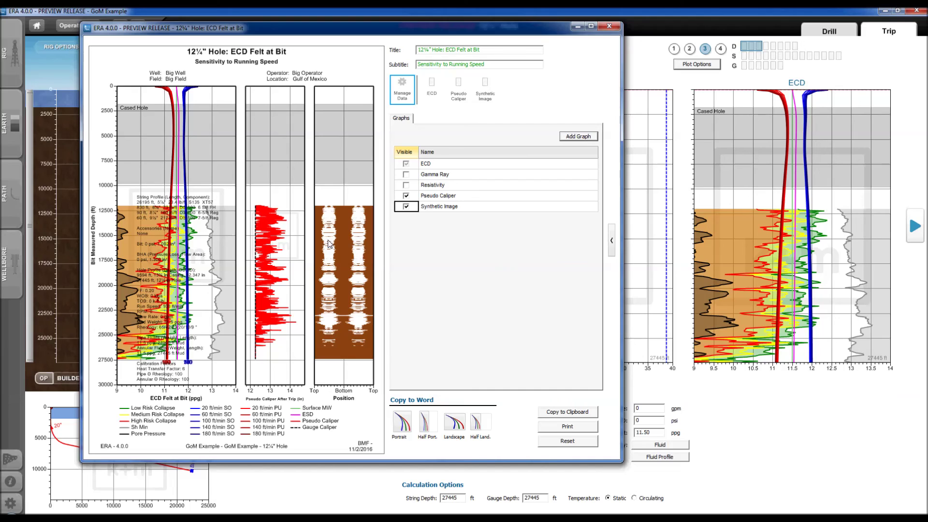
# Hide the plot settings and widen the popped-out plot window
pyautogui.click(612, 240)
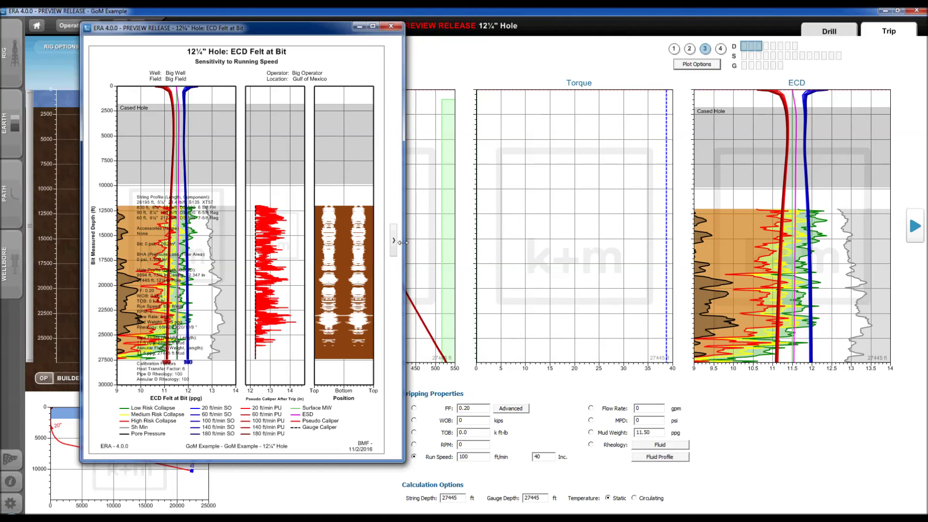
pyautogui.moveTo(404, 242); pyautogui.dragTo(566, 249)
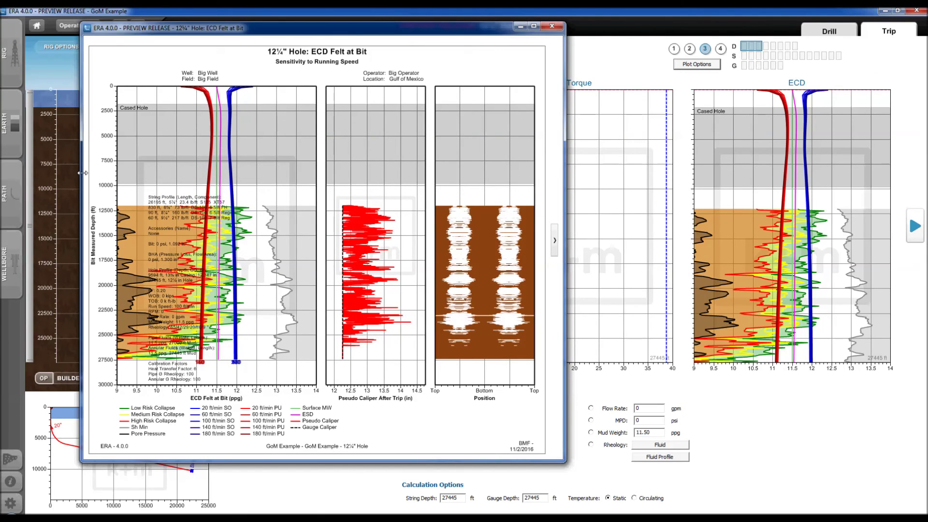
pyautogui.moveTo(81, 164); pyautogui.dragTo(43, 165)
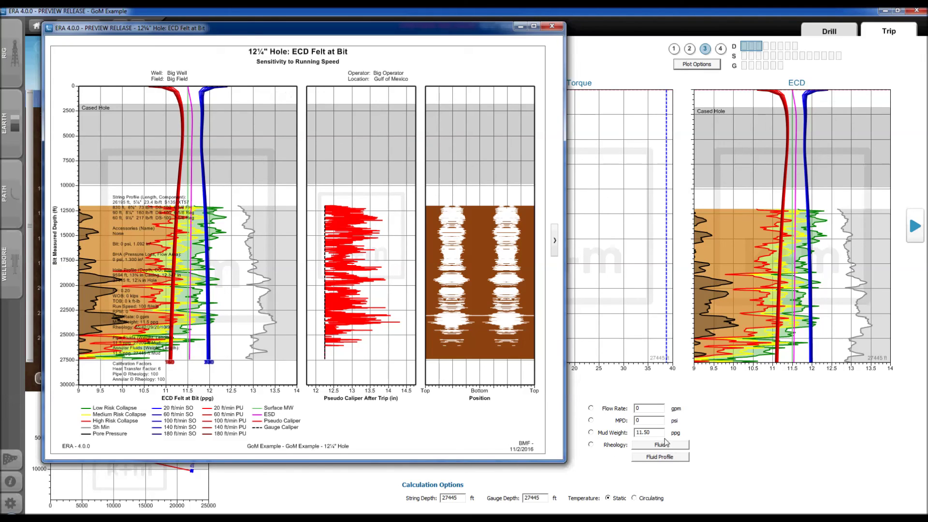
# Set the flow rate to 1000 gpm and recalculate the trip
pyautogui.doubleClick(650, 409)
pyautogui.write('1000')
pyautogui.press('Return')
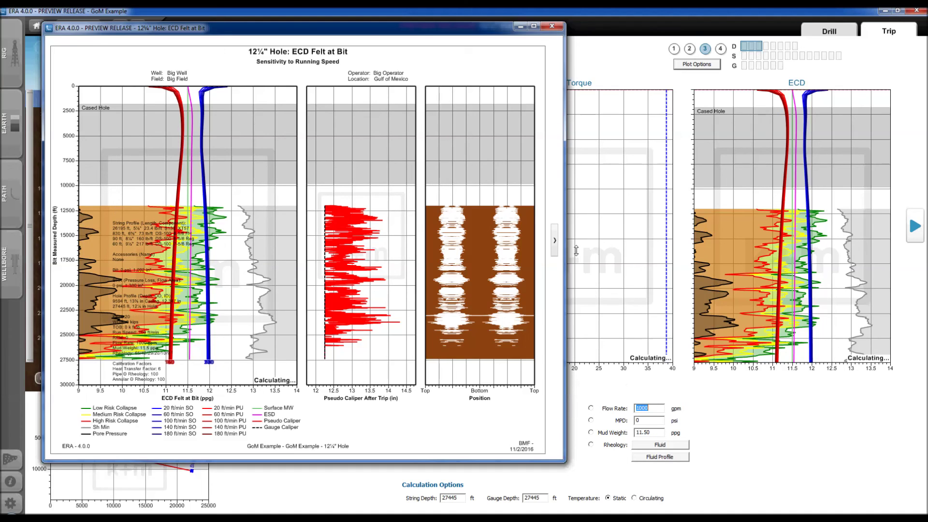
pyautogui.moveTo(480, 31); pyautogui.dragTo(393, 48)
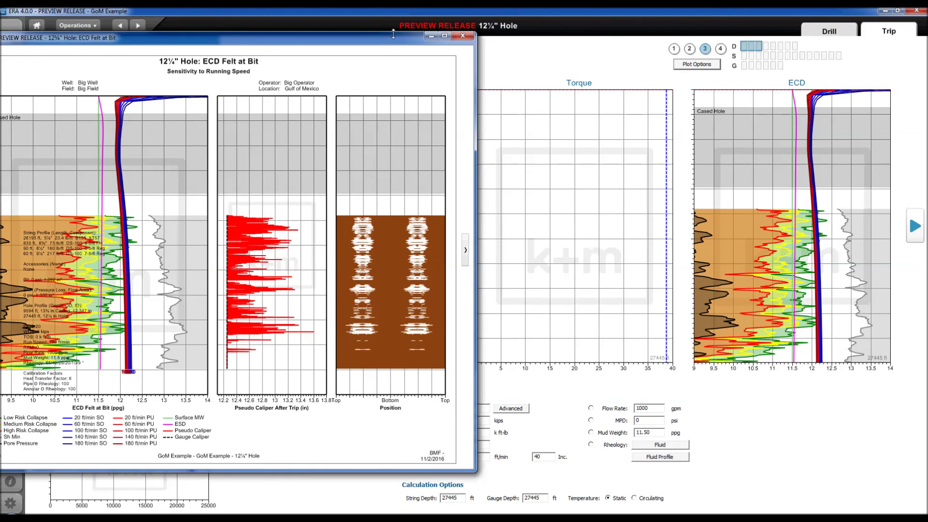
pyautogui.moveTo(391, 41); pyautogui.dragTo(349, 43)
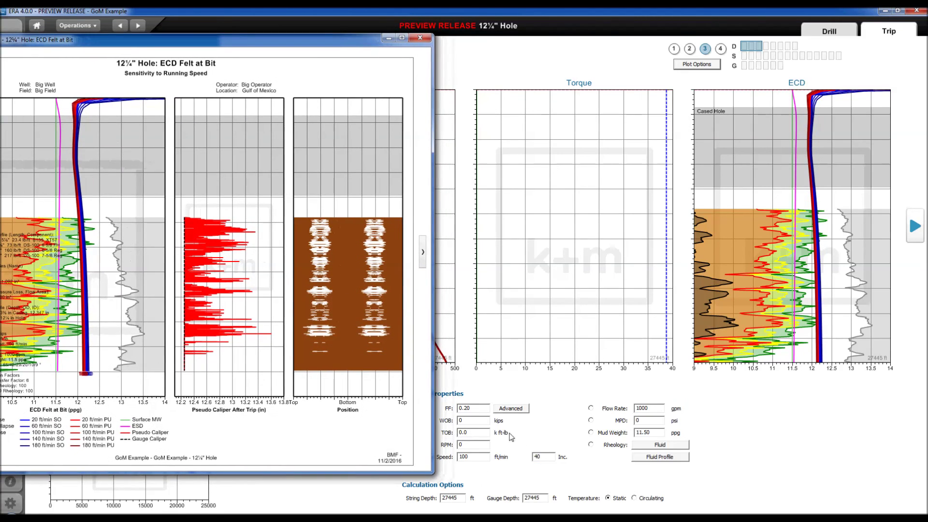
# Set the pipe rotation to 120 RPM and recalculate the trip
pyautogui.click(462, 445)
pyautogui.write('1200')
pyautogui.press('Return')
pyautogui.moveTo(334, 46); pyautogui.dragTo(345, 49)
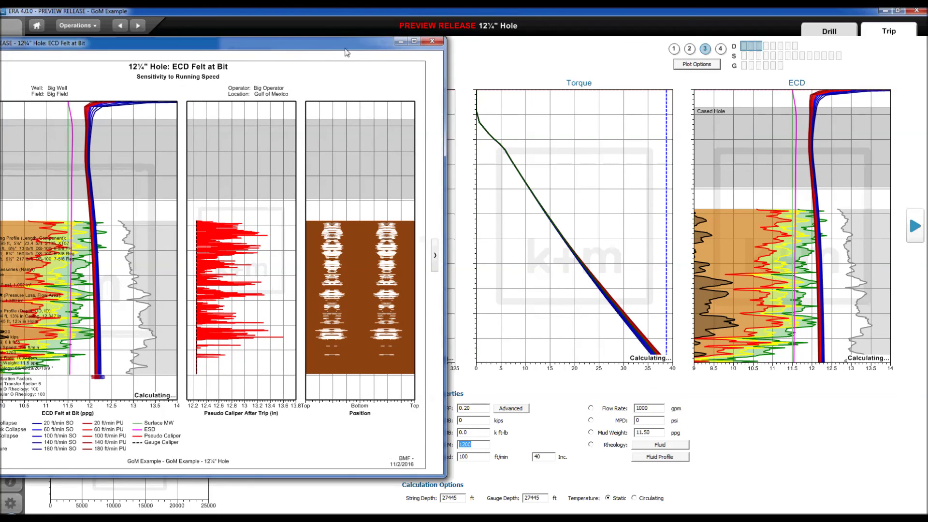
pyautogui.moveTo(373, 50); pyautogui.dragTo(371, 47)
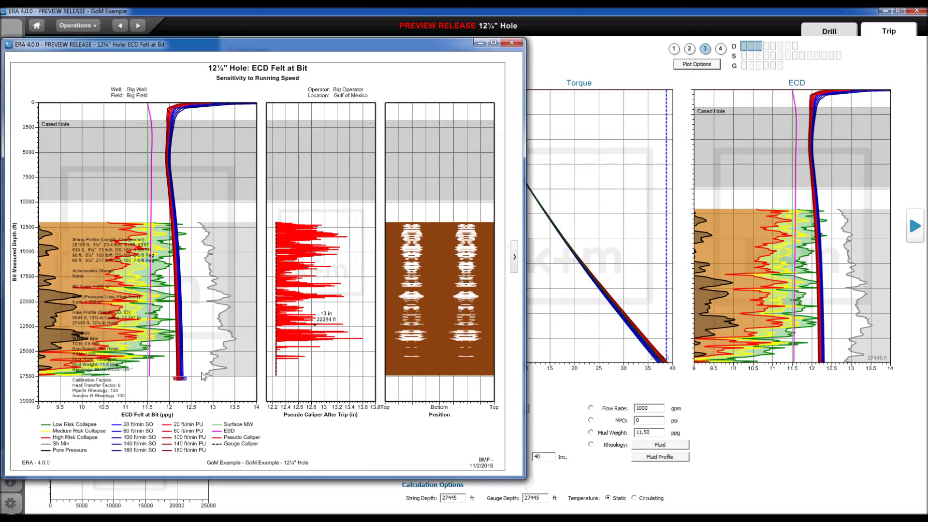
pyautogui.moveTo(178, 374)
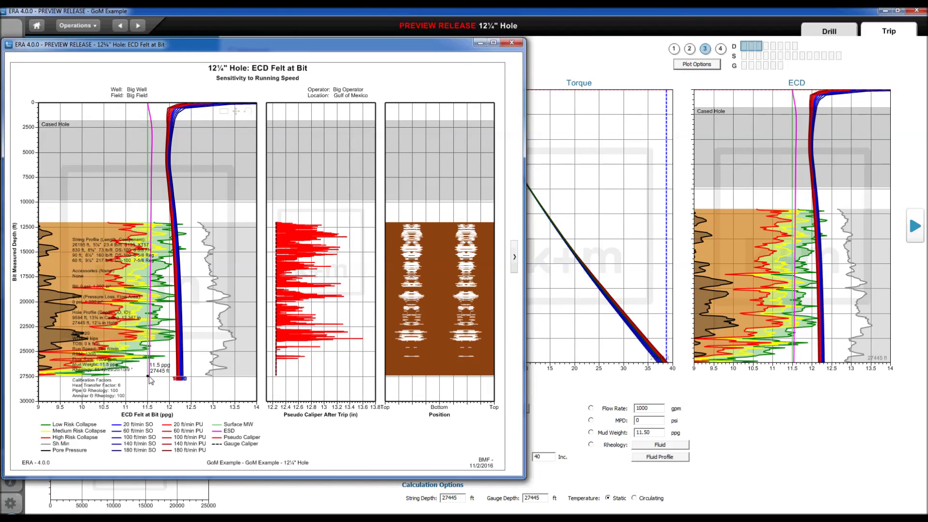
# Change the mud weight from 11.50 to 12 ppg and recalculate the ECD chart
pyautogui.moveTo(153, 282)
pyautogui.moveTo(339, 338)
pyautogui.moveTo(656, 433); pyautogui.dragTo(635, 434)
pyautogui.write('12')
pyautogui.press('Return')
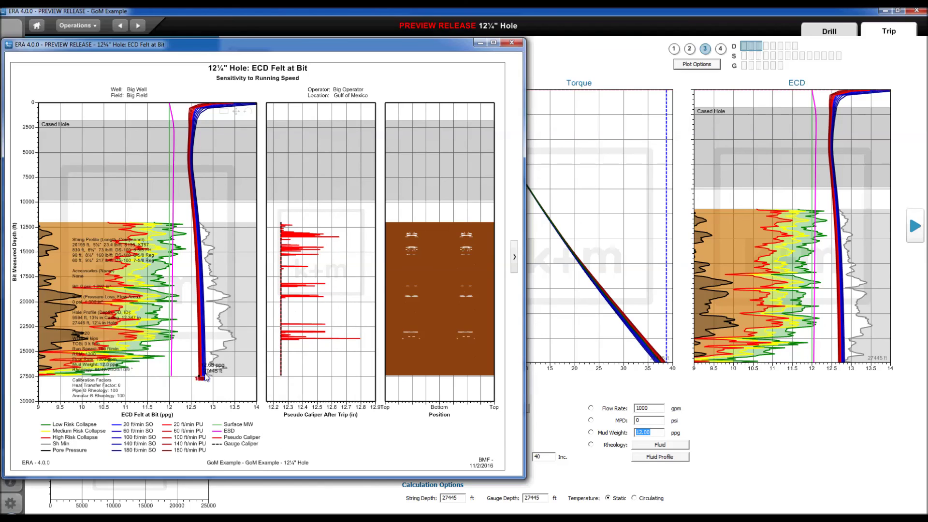
pyautogui.moveTo(208, 373)
pyautogui.moveTo(545, 274)
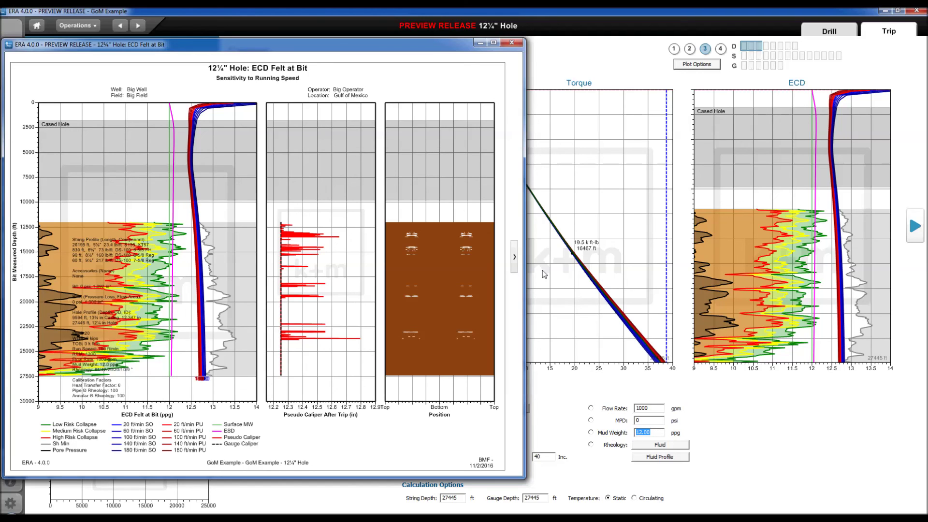